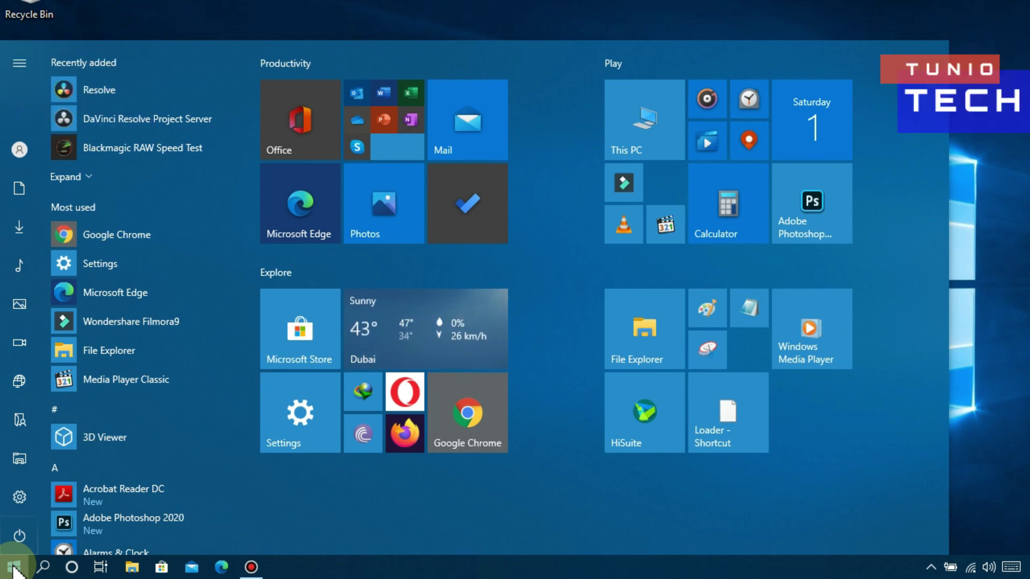
text(create)
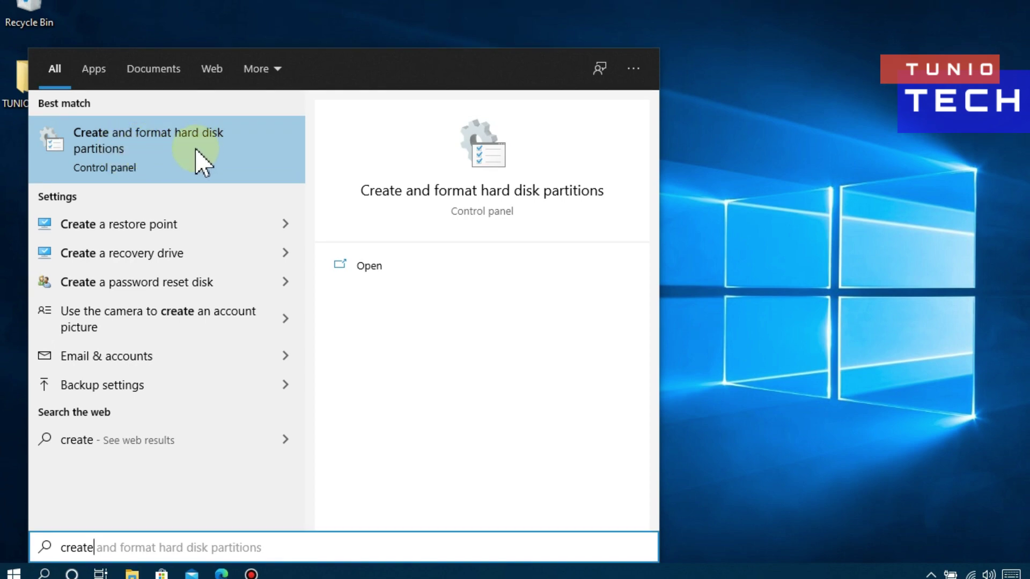
Step: Inspect the recovery and WINDOWS (C:) partitions and enlarge the Disk Management window at the screen top
click(153, 168)
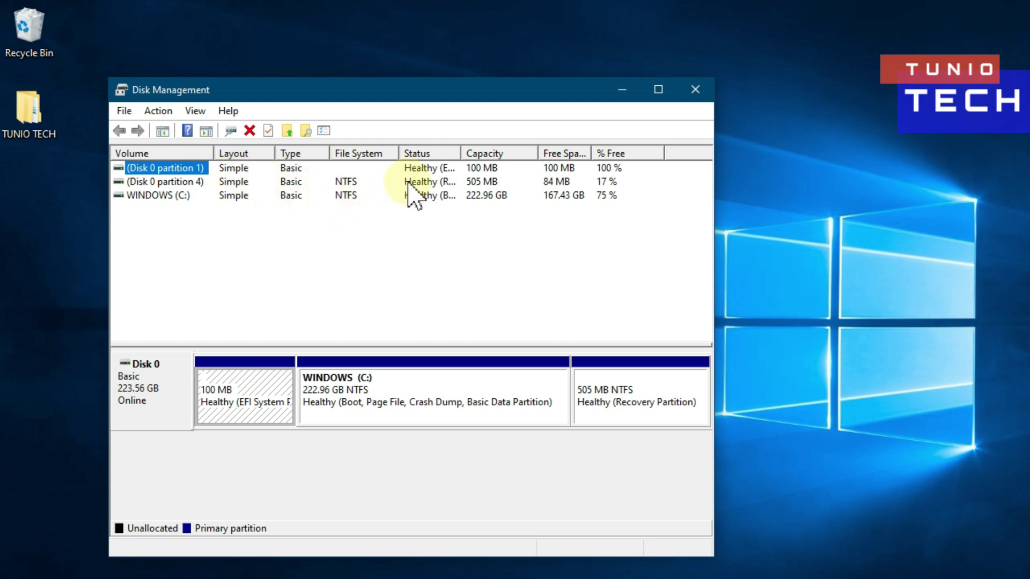
click(171, 182)
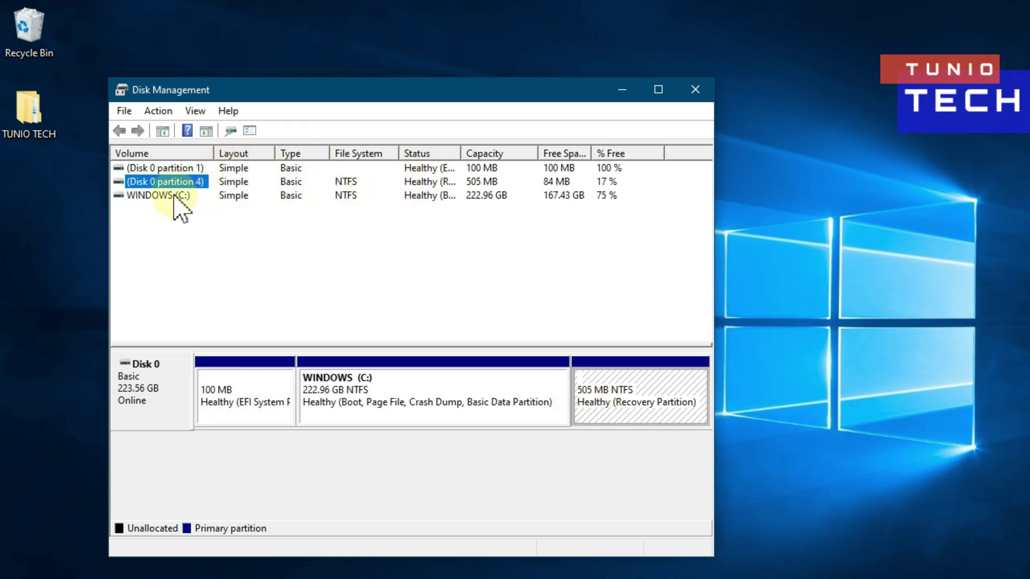
click(159, 196)
drag(285, 97, 254, 12)
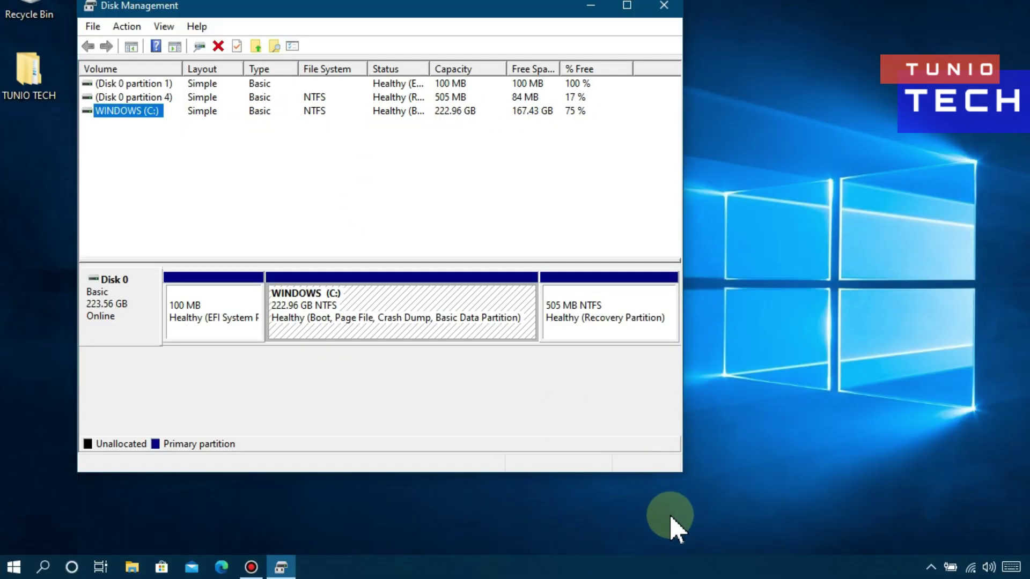
drag(680, 481, 902, 524)
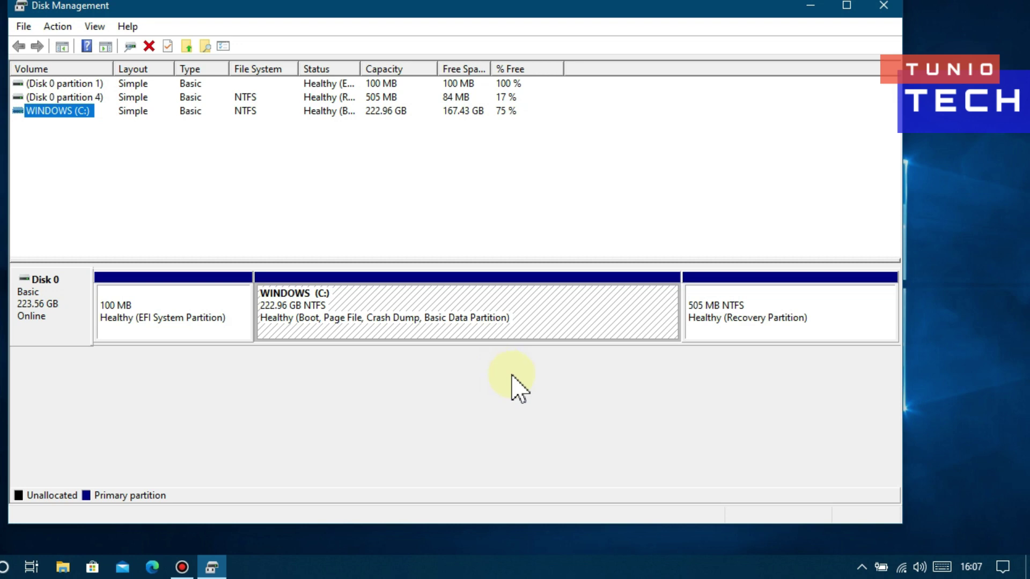
Step: Launch Calculator from Start and place it beside the Disk Management window
key(super)
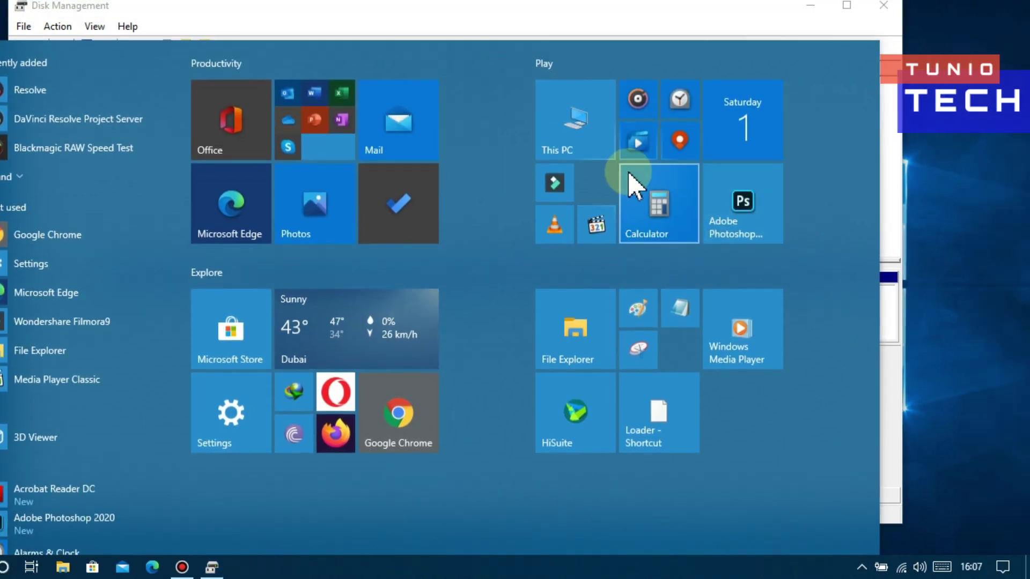
click(725, 244)
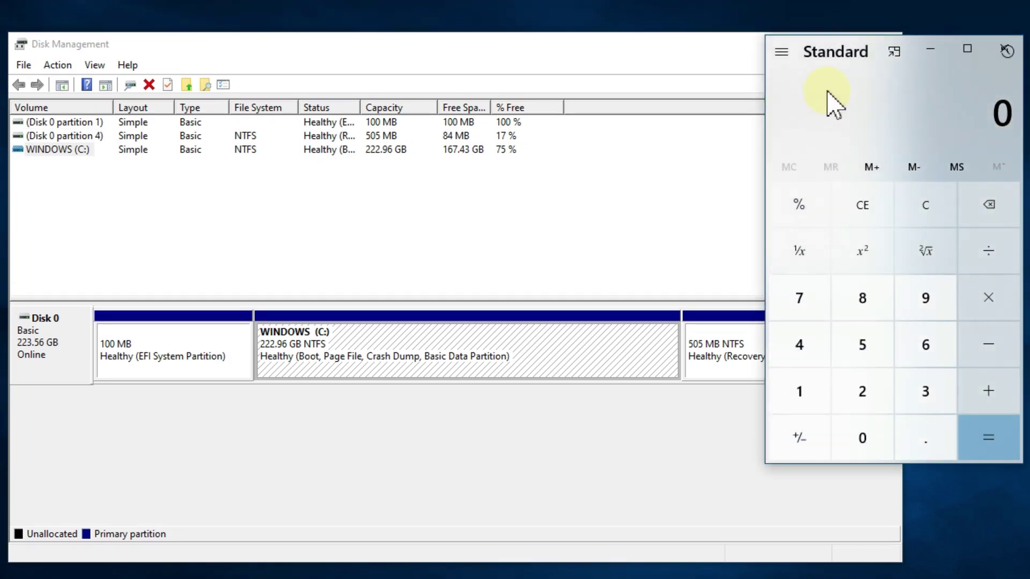
drag(894, 60, 846, 46)
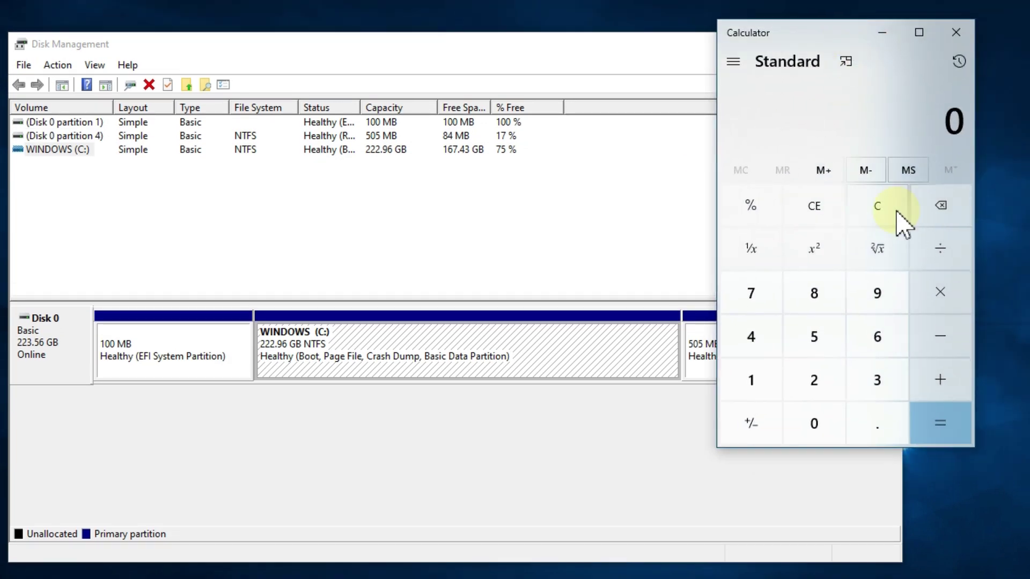
Step: Compute 100 × 1024 = 102,400 in Calculator
click(765, 393)
double_click(806, 423)
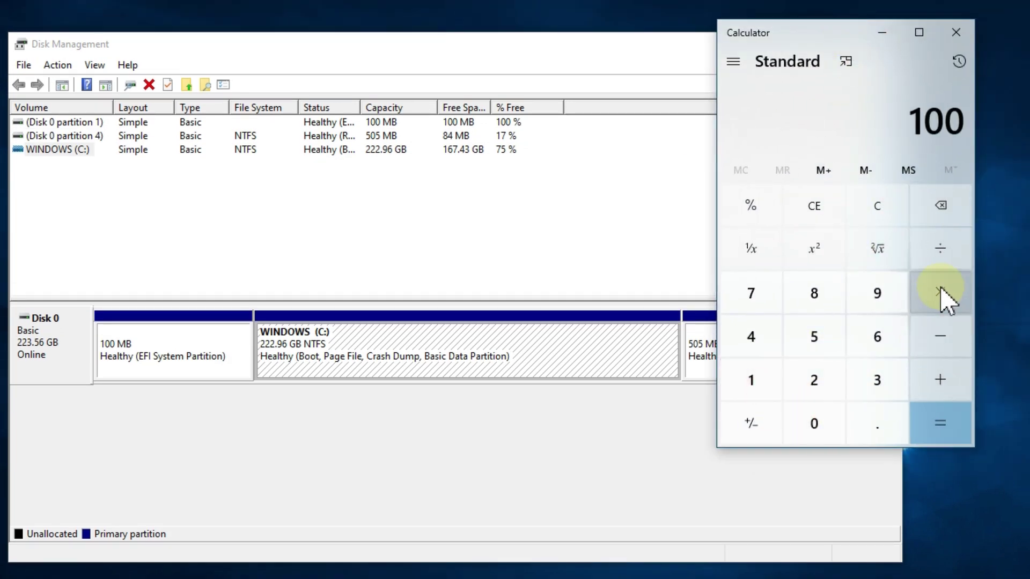
click(941, 297)
click(751, 385)
click(802, 417)
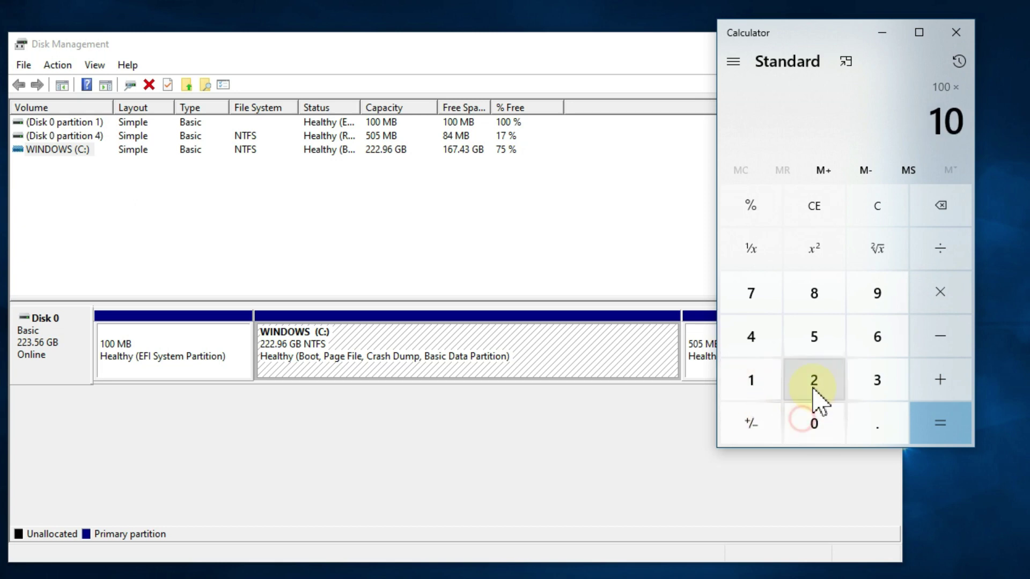
click(813, 386)
click(757, 346)
click(942, 420)
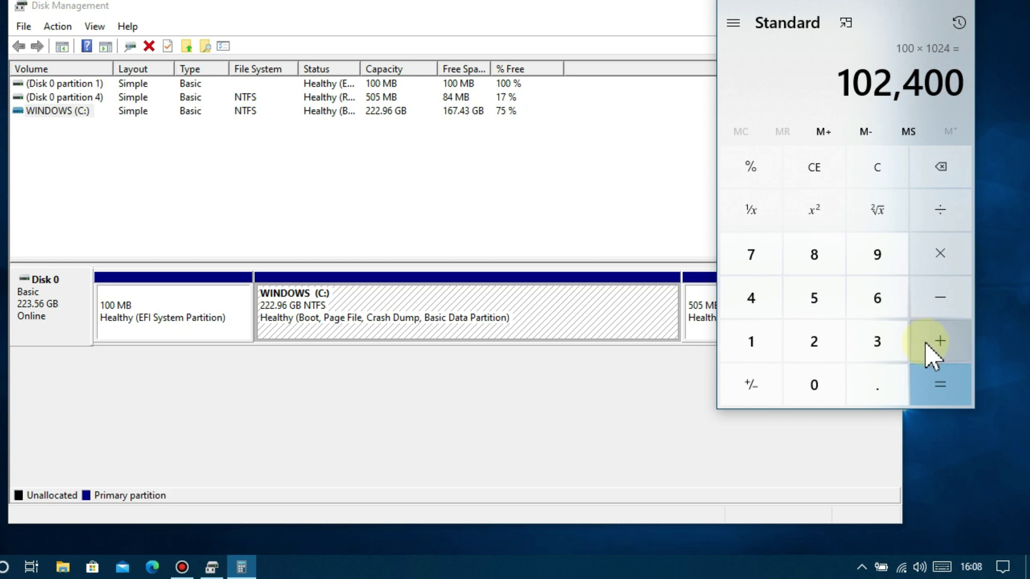
Step: Add 1000 to 102,400, giving 103,400
click(927, 346)
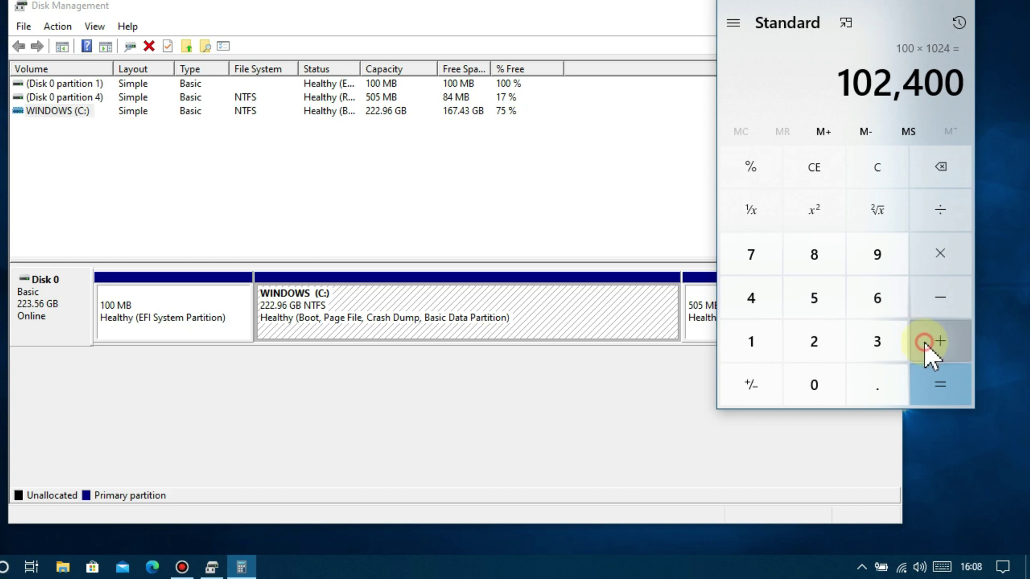
click(771, 354)
click(815, 384)
click(815, 385)
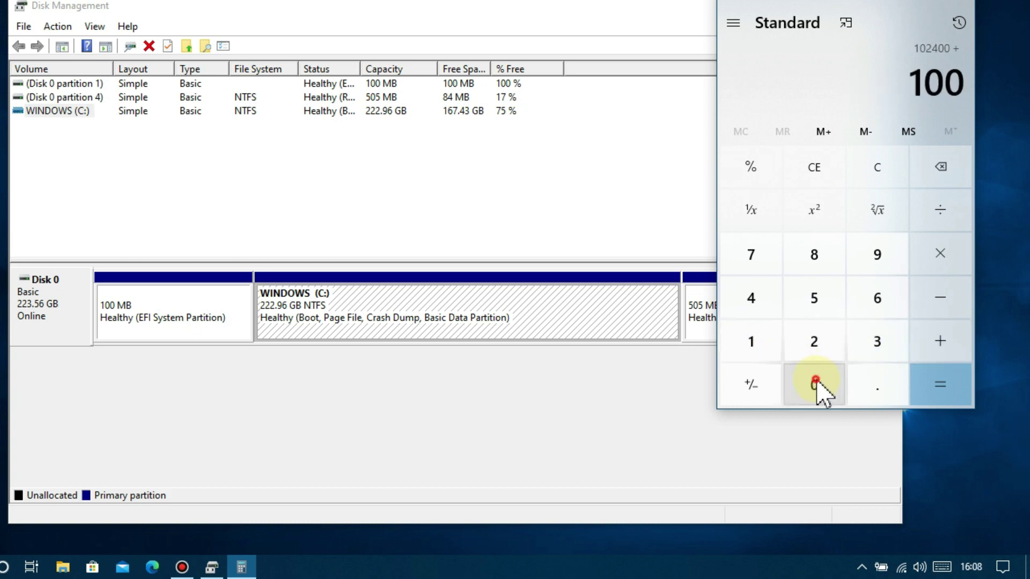
click(942, 391)
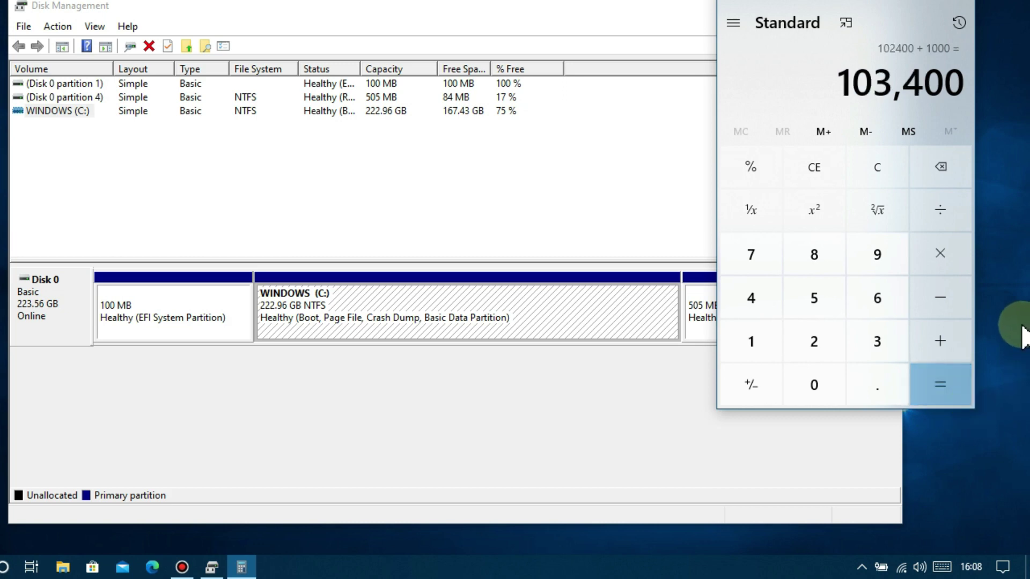
Step: Narrow Disk Management beside the calculator and select the WINDOWS (C:) partition
click(580, 360)
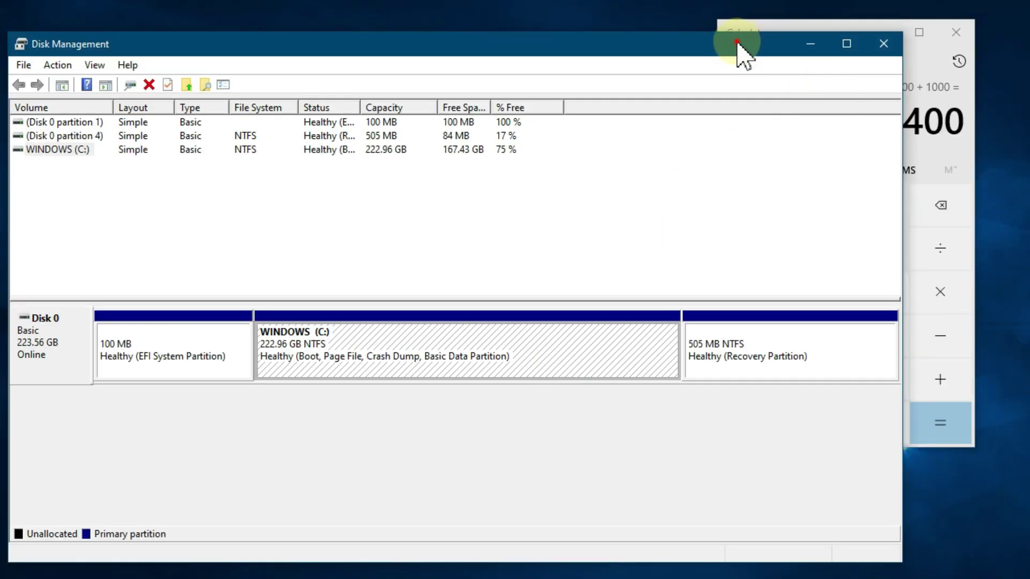
mouse_move(741, 37)
mouse_down()
mouse_move(672, 34)
mouse_move(682, 41)
mouse_up()
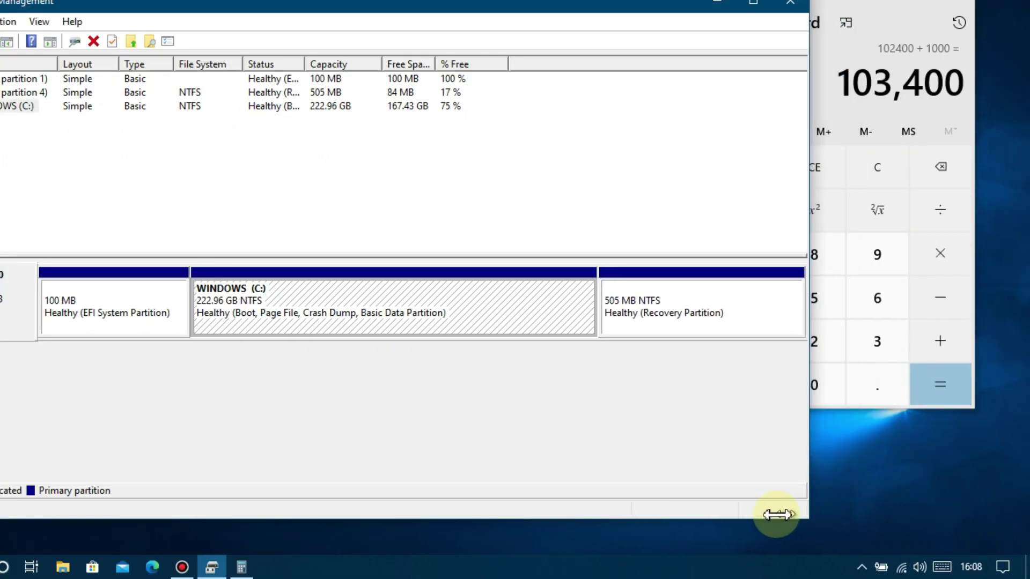
drag(848, 519, 770, 516)
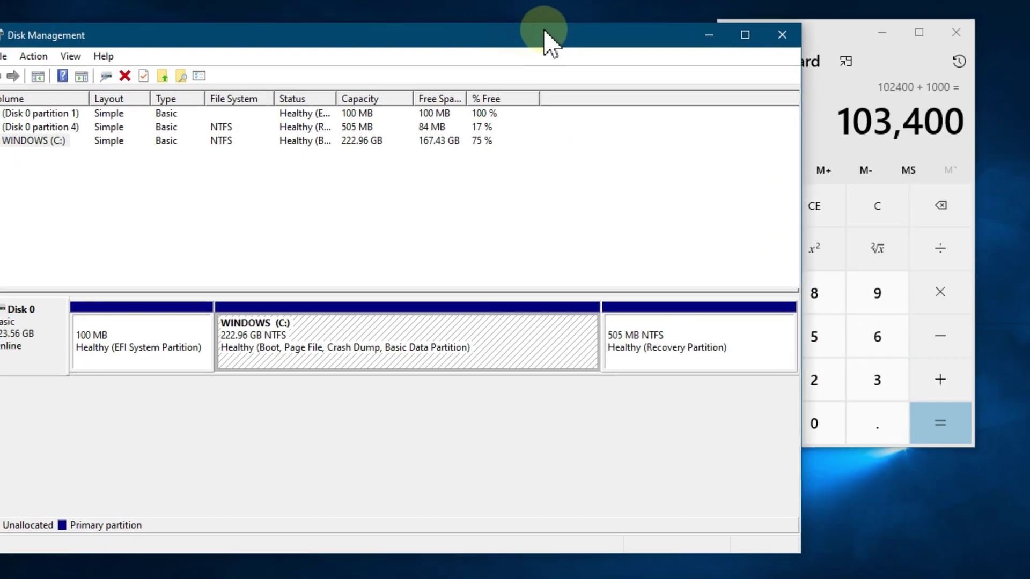
drag(545, 36, 541, 35)
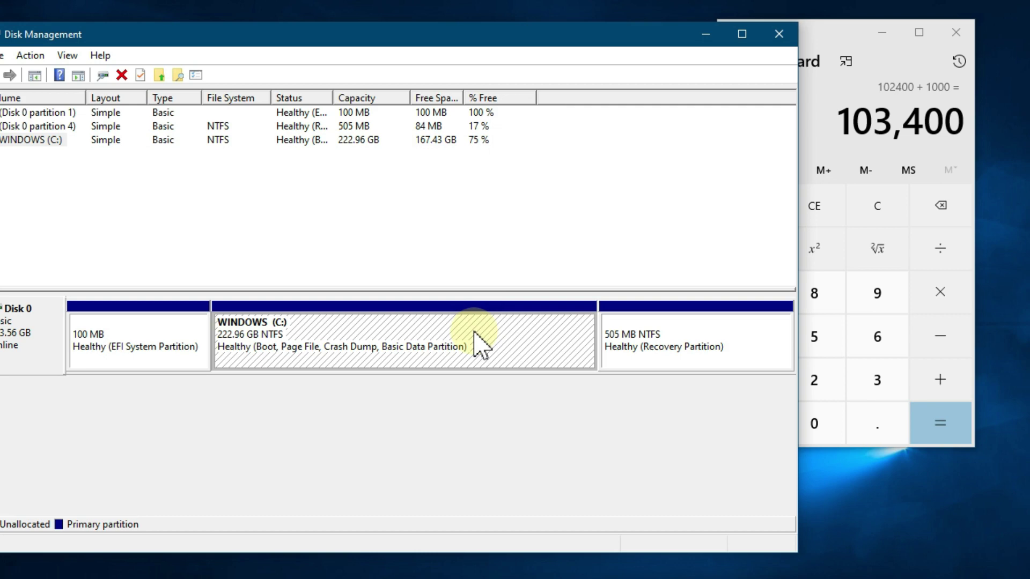
click(430, 338)
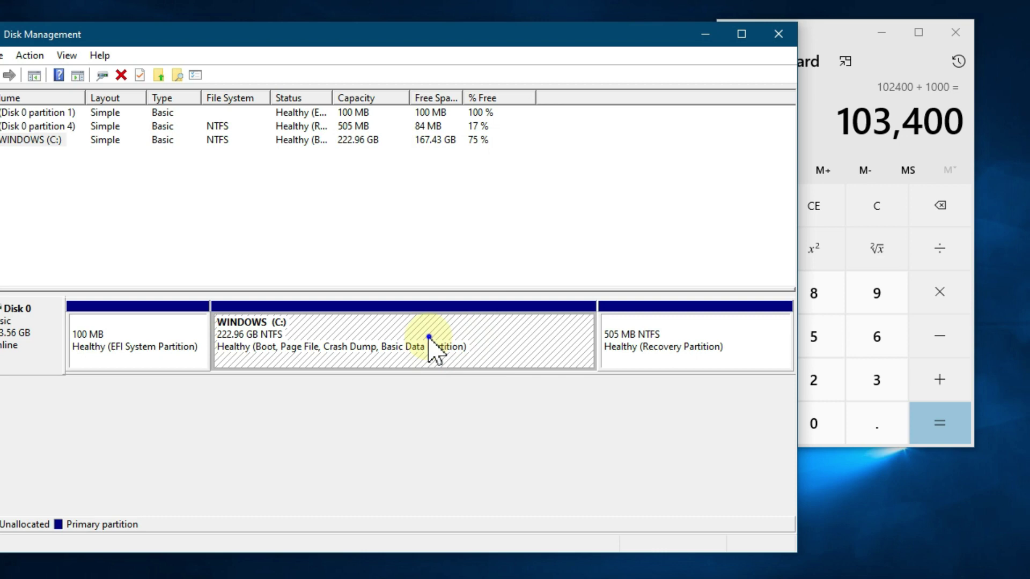
Step: Start Shrink Volume on C: and select the default 171388 MB amount to replace it with 102400
right_click(430, 340)
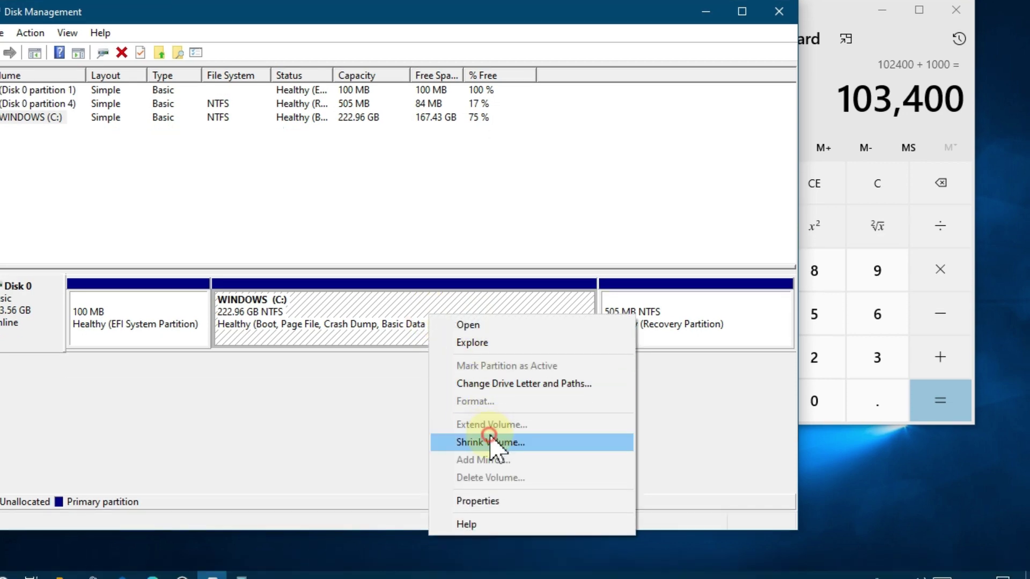
click(493, 465)
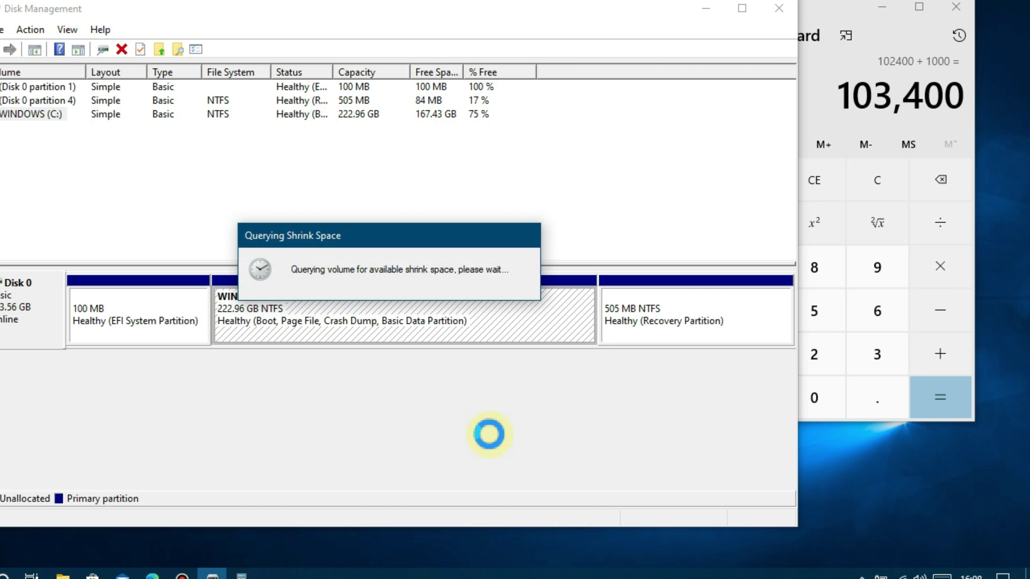
click(507, 229)
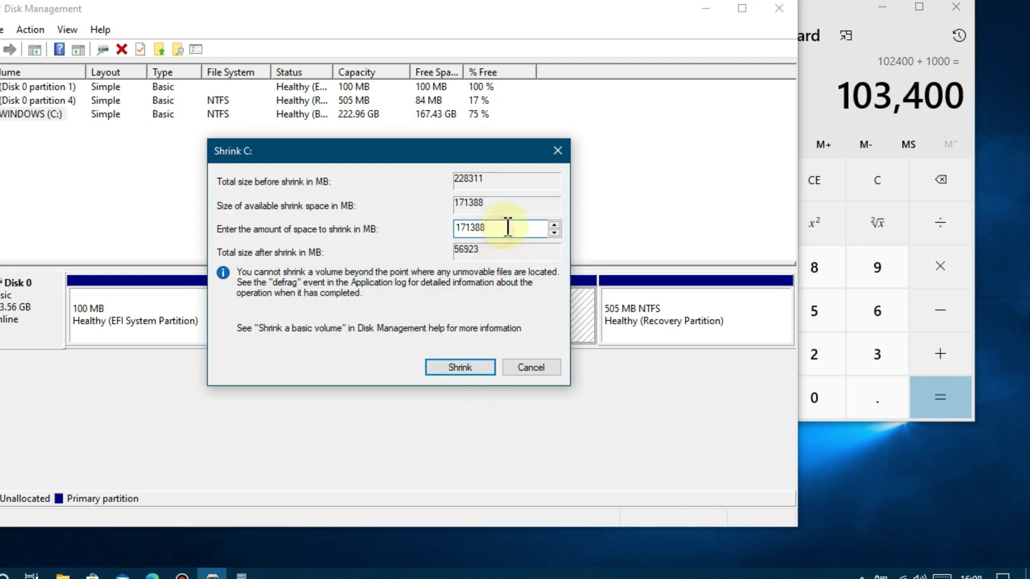
drag(508, 228, 414, 226)
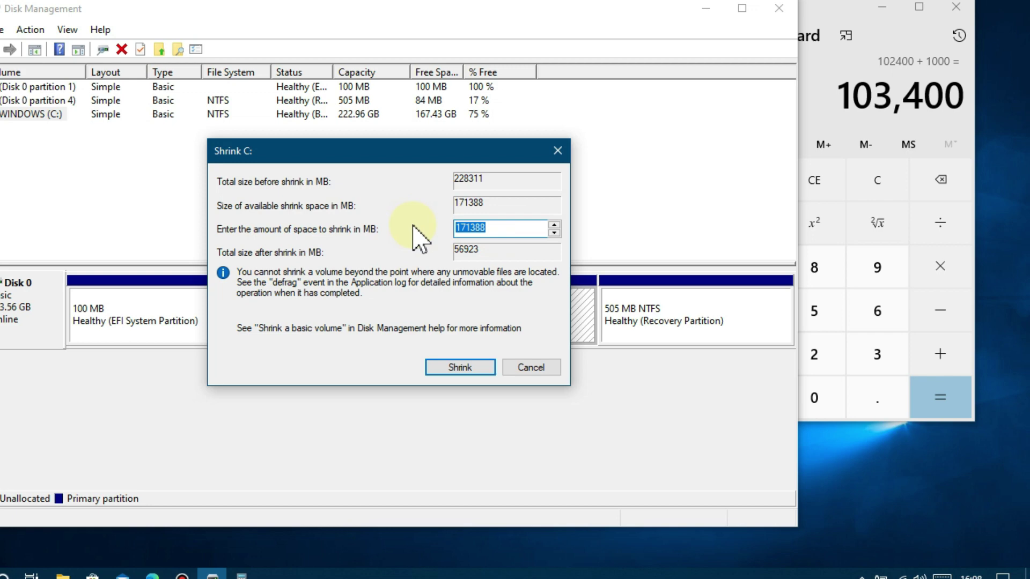
text(102400)
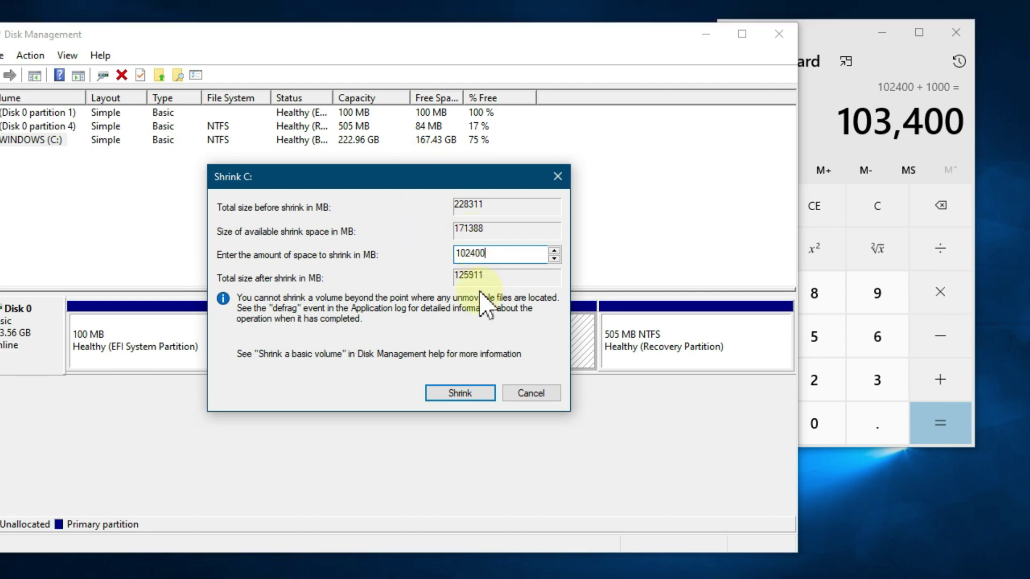
Step: In a second Calculator, confirm 100 × 1024 = 102,400
key(super)
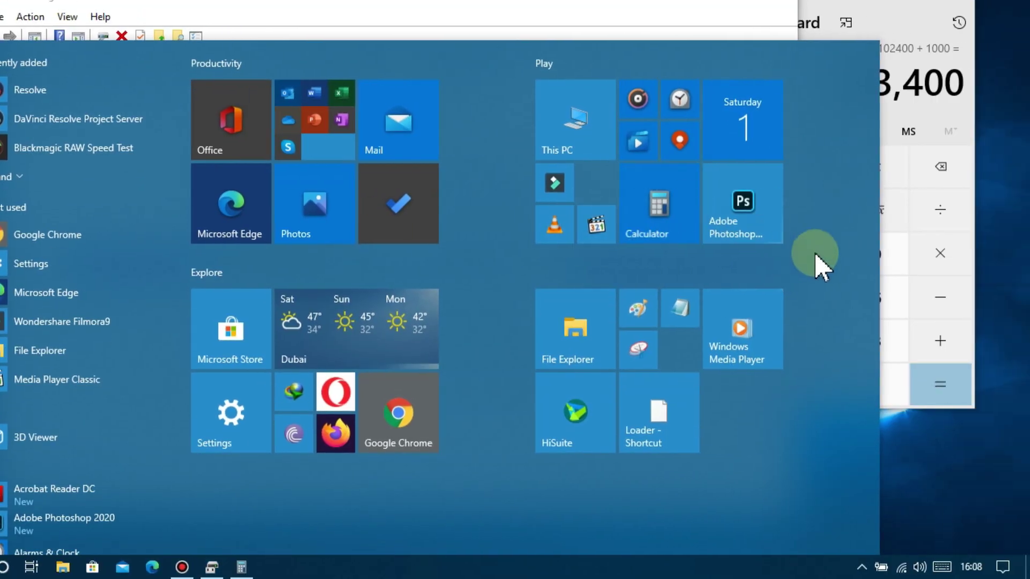
click(658, 206)
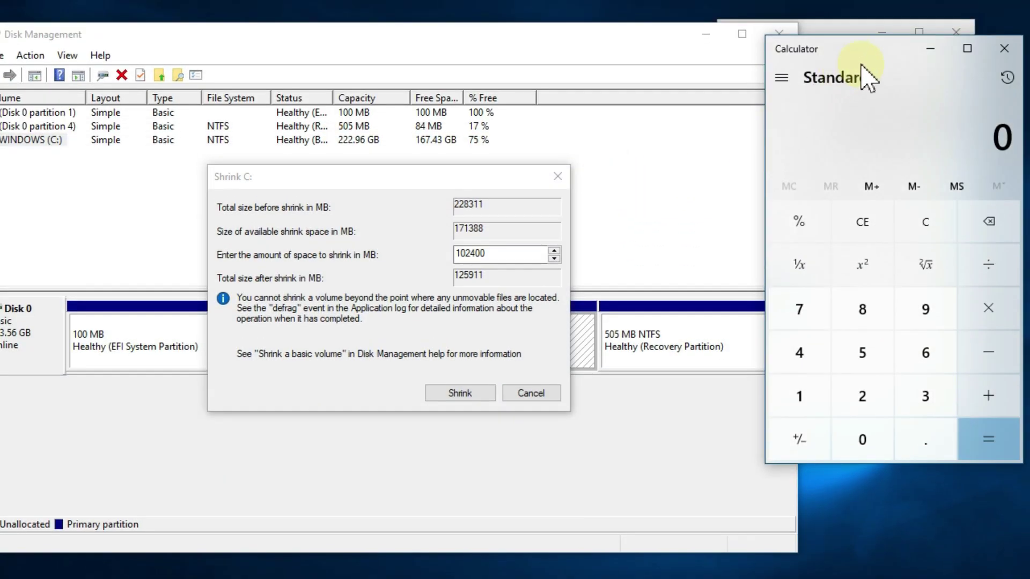
drag(856, 71, 789, 73)
text(1)
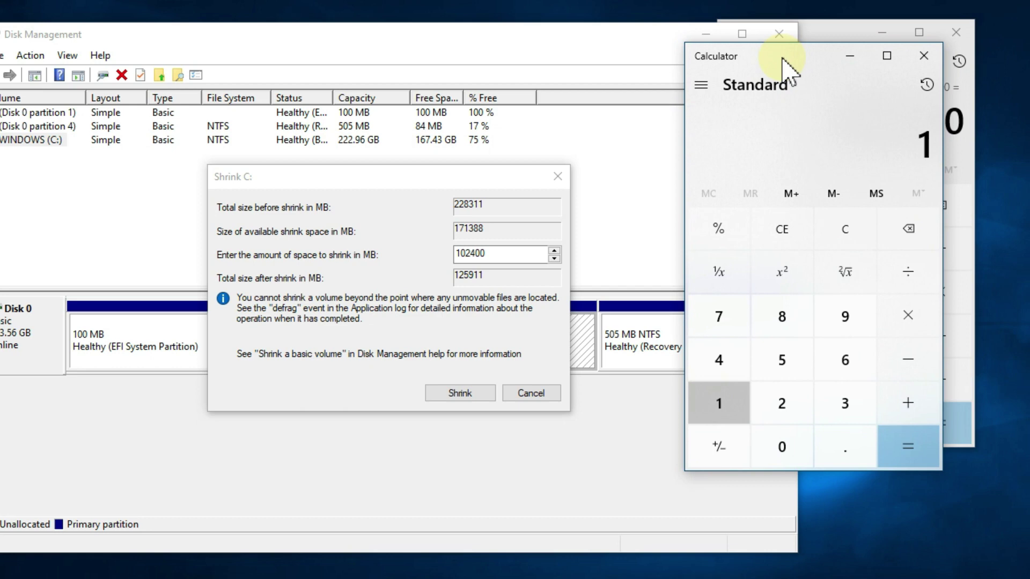
text(00)
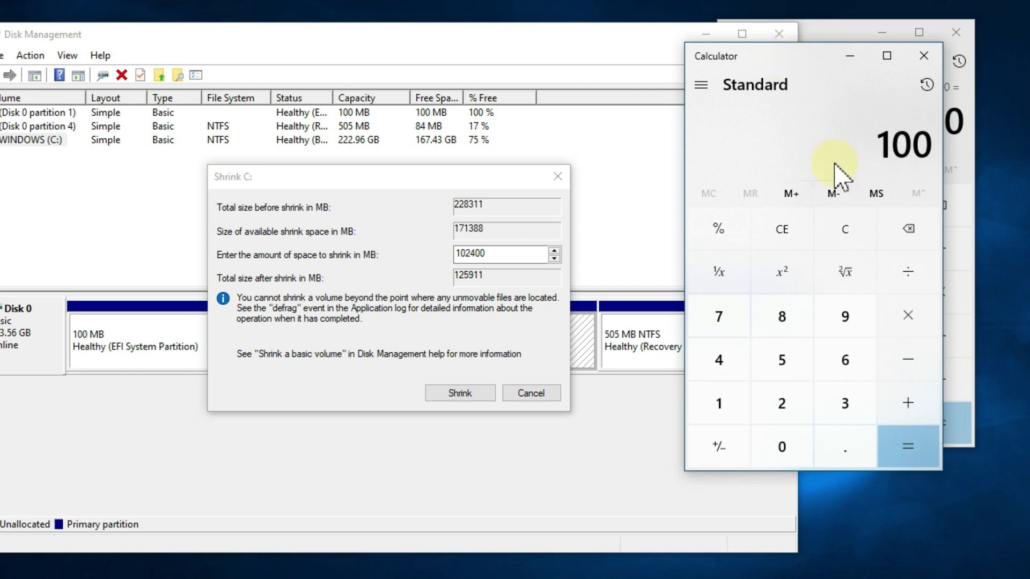
click(903, 320)
click(700, 400)
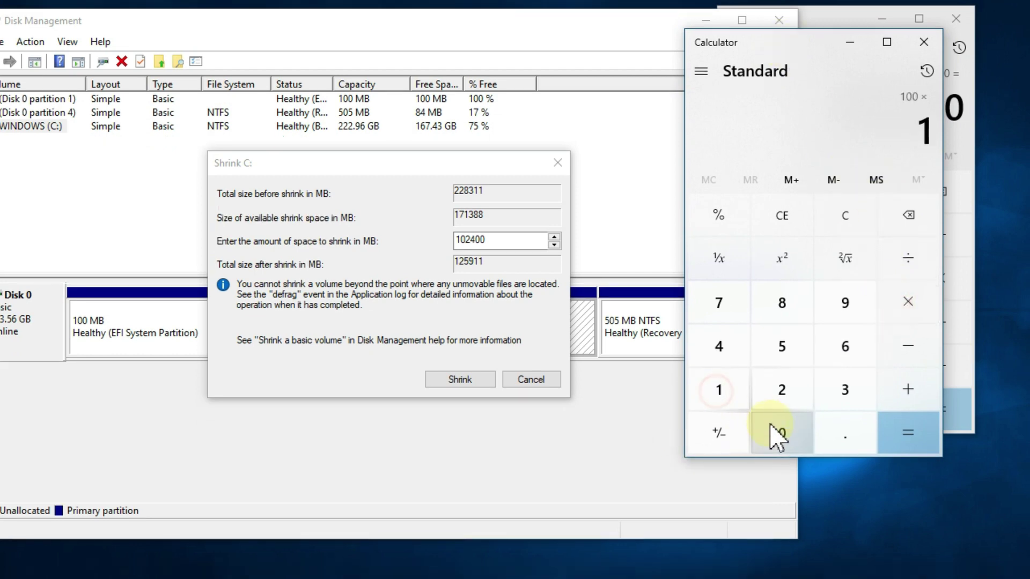
click(775, 427)
click(779, 385)
click(725, 342)
click(918, 434)
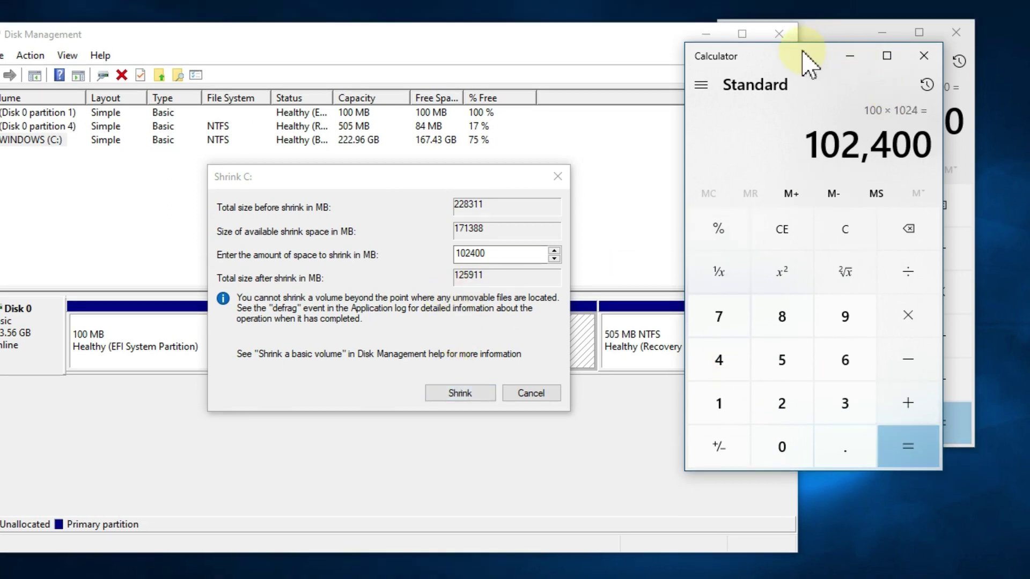
Step: Re-enter 102400 MB as the shrink amount and apply the shrink to drive C:
drag(804, 60, 845, 168)
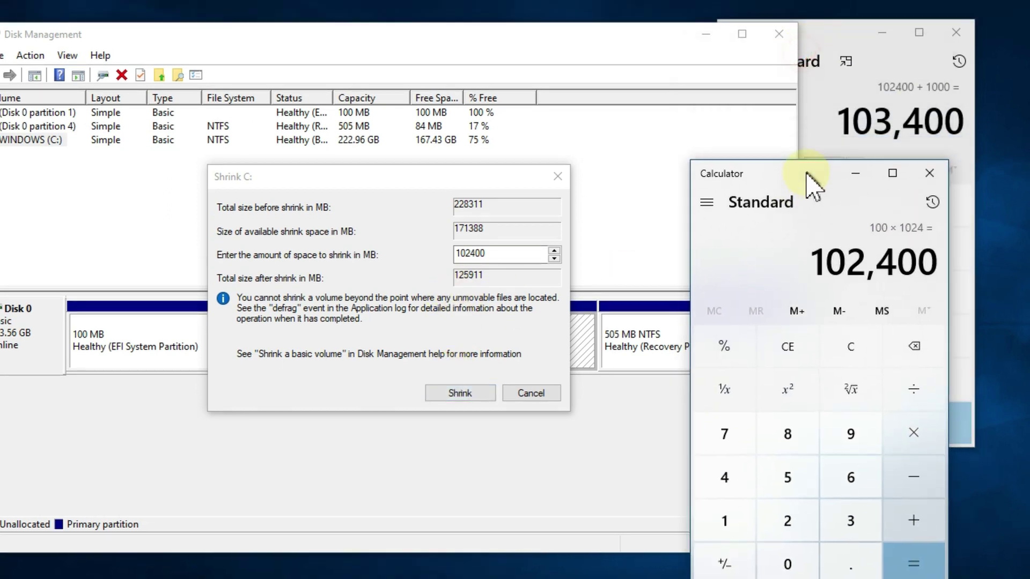
double_click(488, 258)
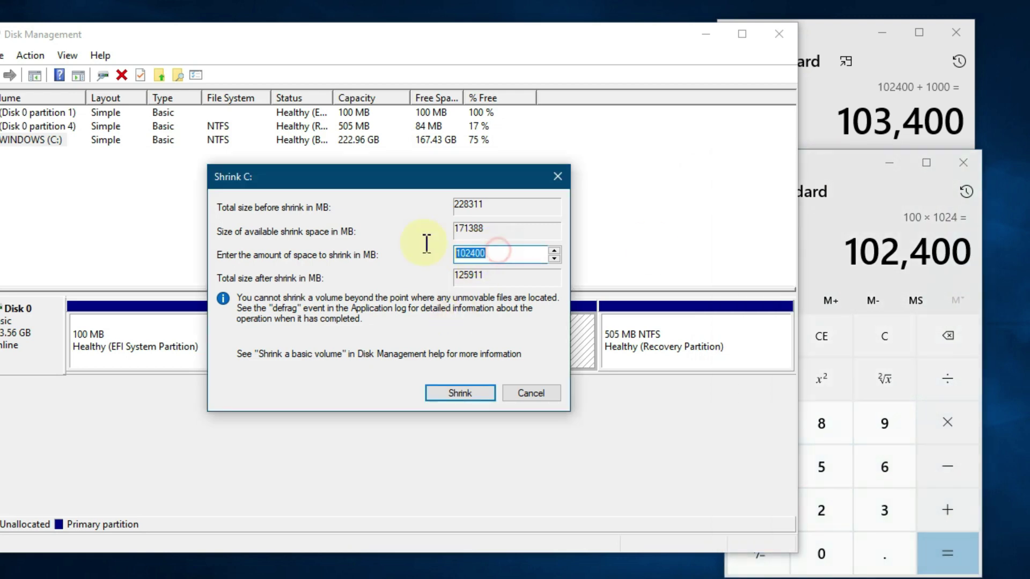
click(463, 256)
mouse_move(464, 256)
mouse_down()
mouse_move(483, 255)
mouse_move(437, 258)
mouse_up()
text(1)
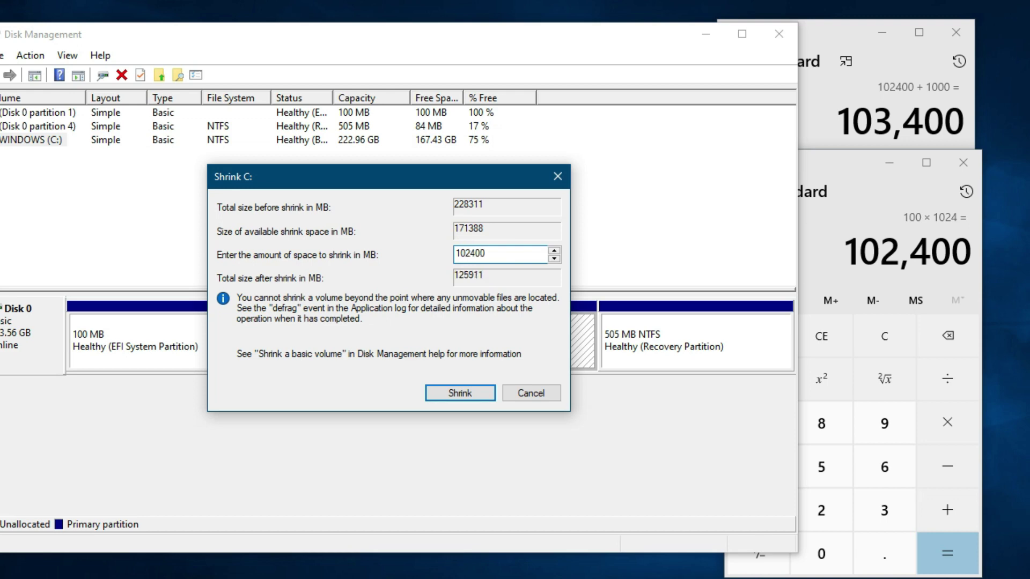
click(475, 394)
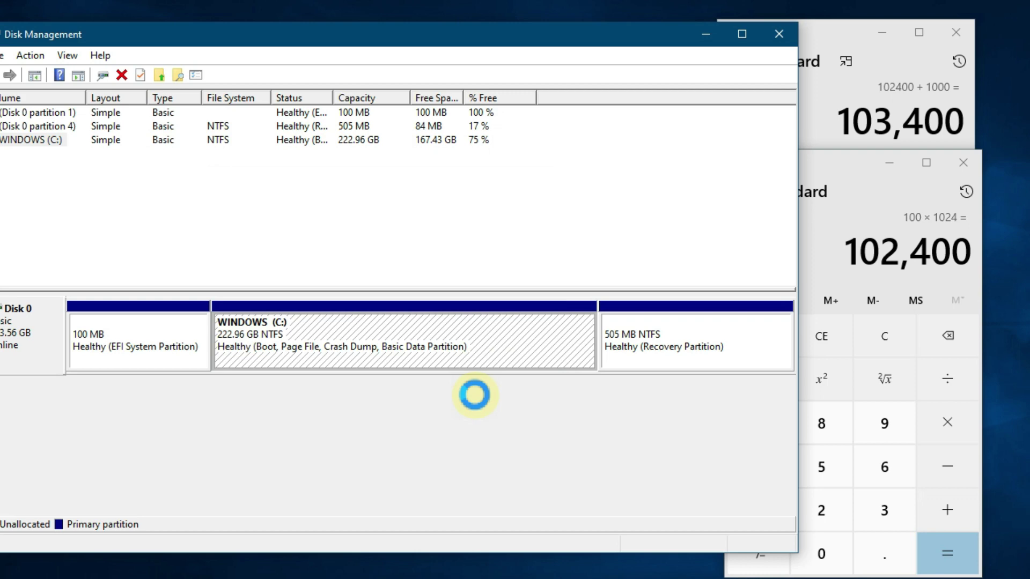